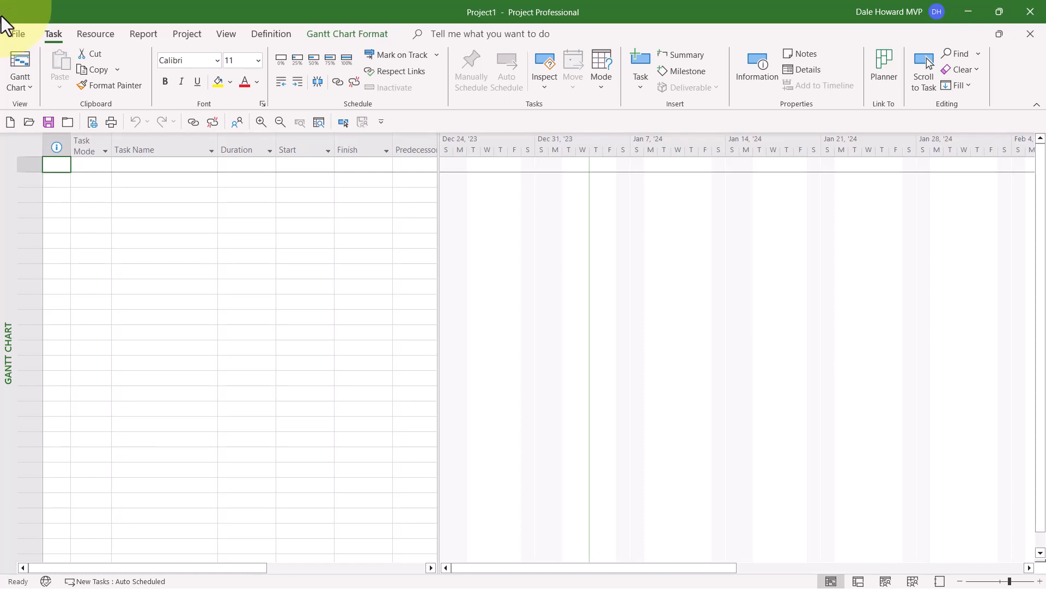
Step: Try to open the Acquire Helping Hand Acceptance Corporation enterprise project read-only from the working store, cancelling when asked to rename its report
left_click(29, 123)
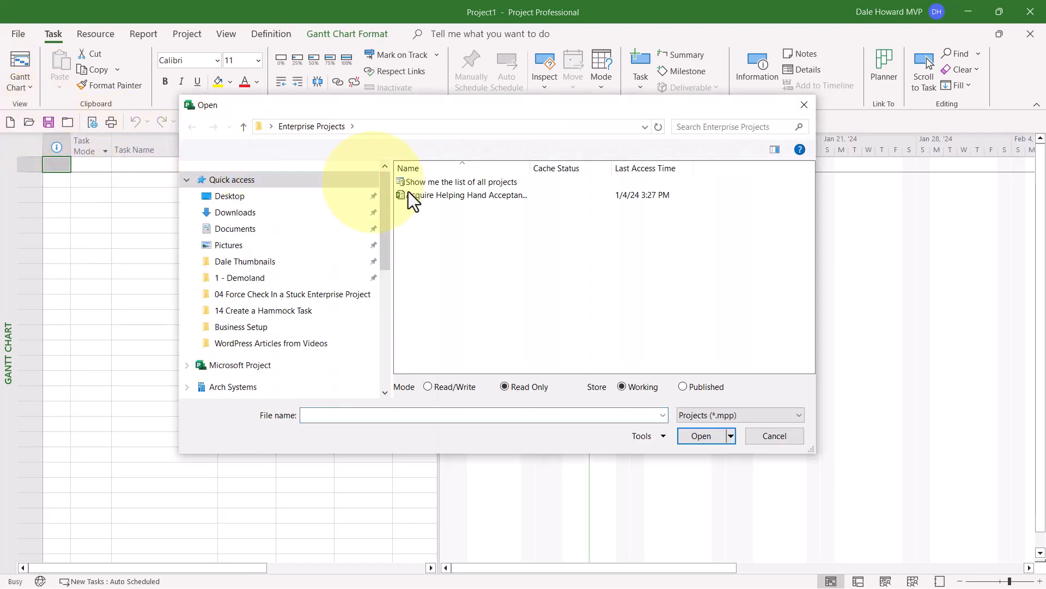
left_click(441, 196)
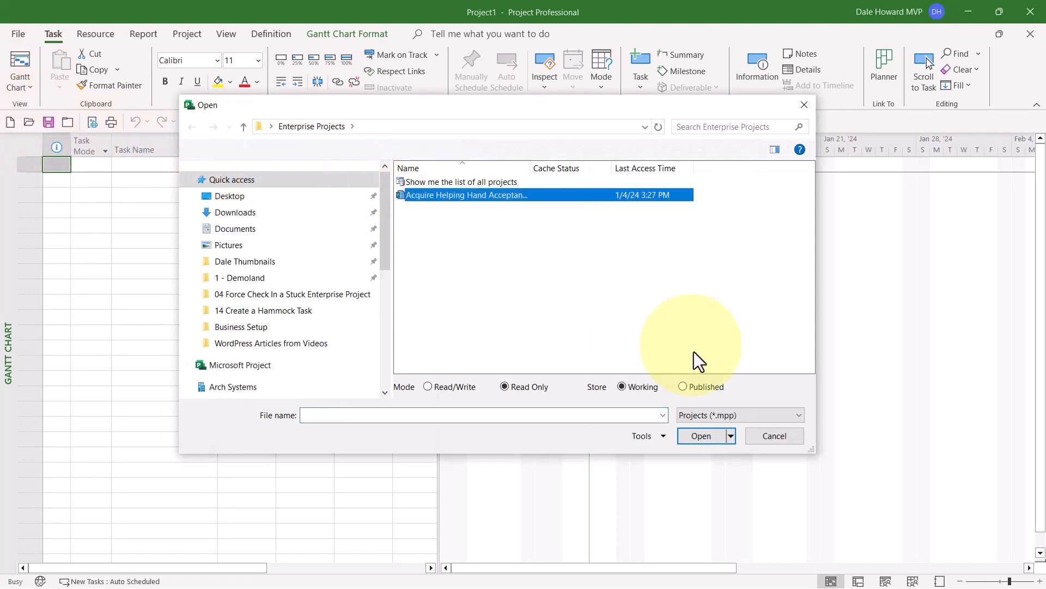
left_click(699, 433)
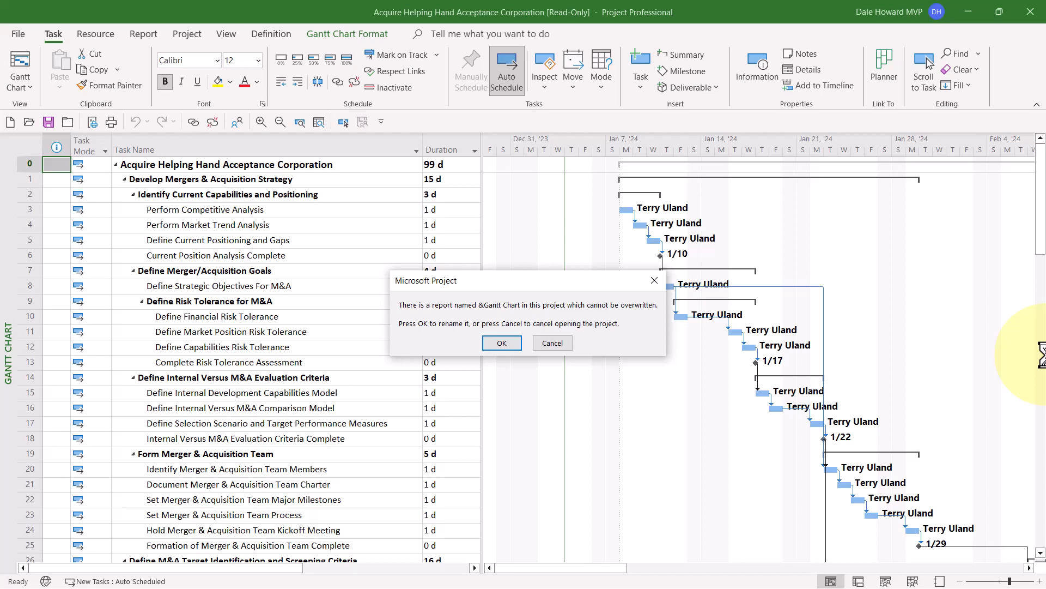
left_click(555, 343)
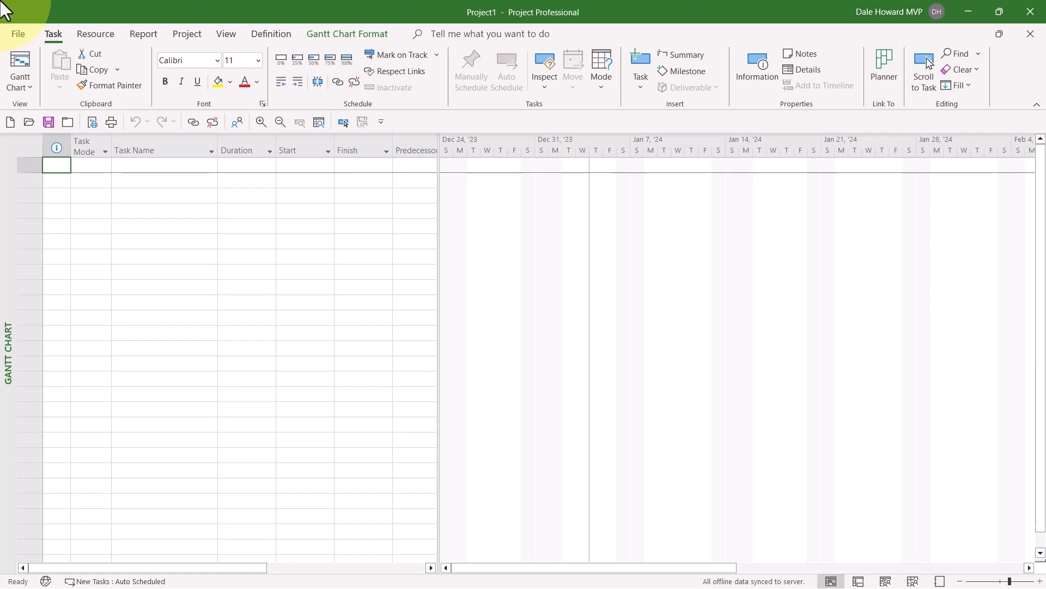
Step: Check out and open the Enterprise Global template for all Project Web App users
left_click(18, 35)
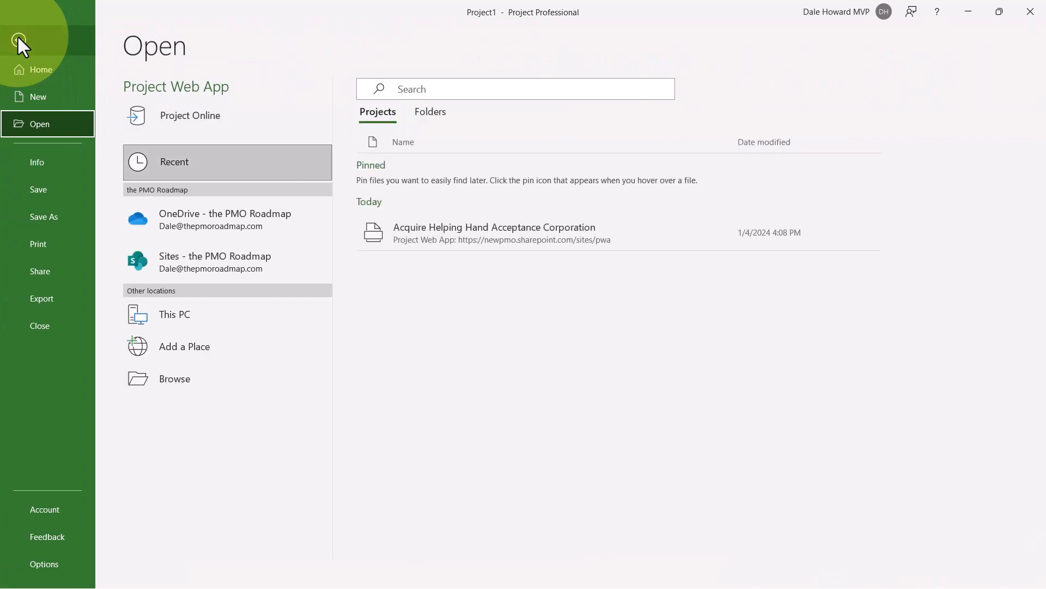
left_click(37, 160)
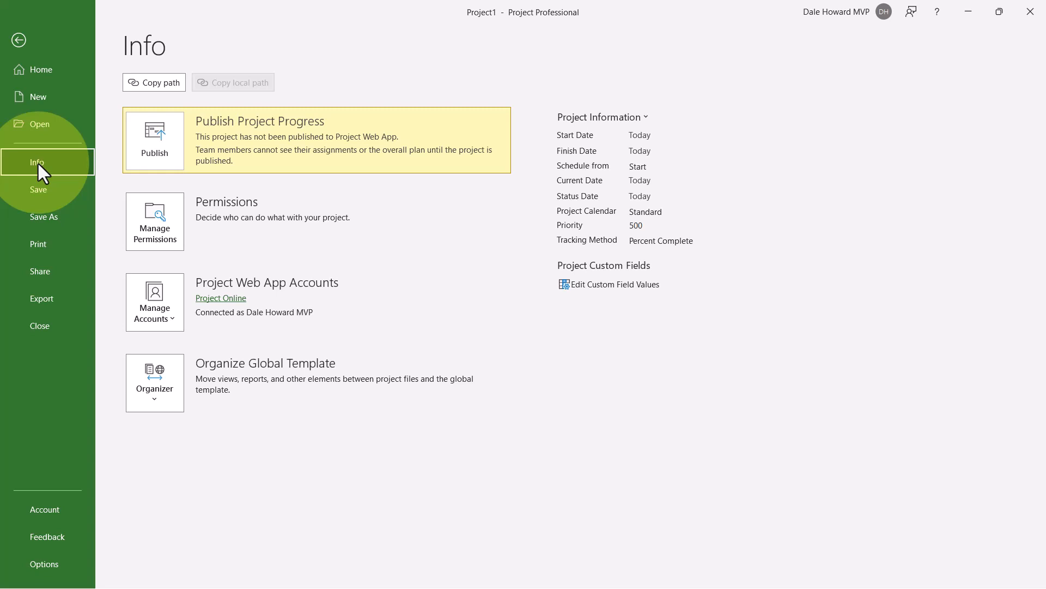
left_click(154, 401)
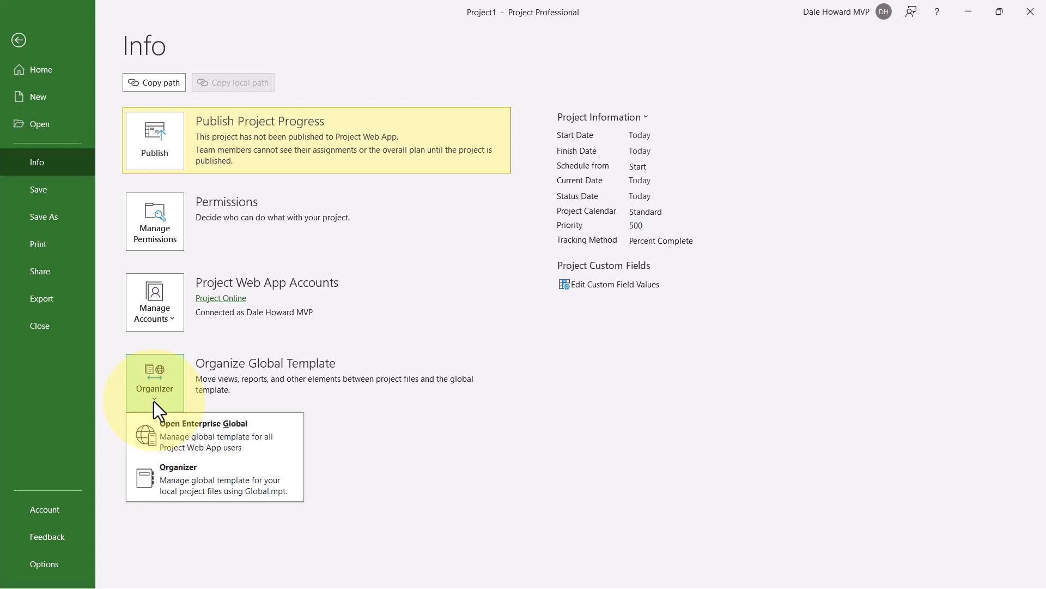
left_click(273, 438)
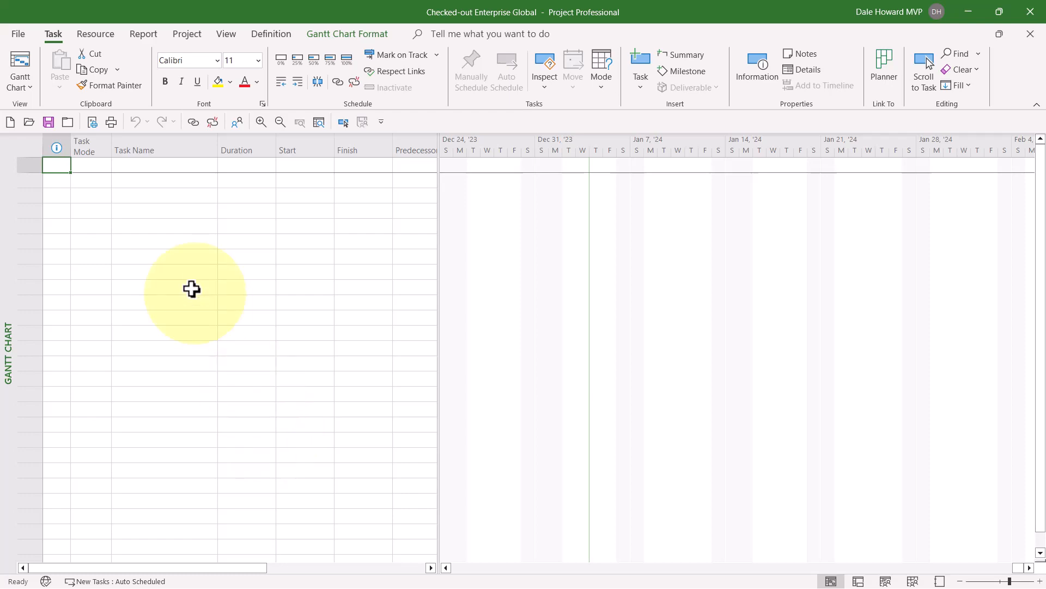
Step: Examine the custom and default views stored in the checked-out Enterprise Global using the Organizer, including Gantt Chart, Resource Sheet and Task Usage
left_click(22, 34)
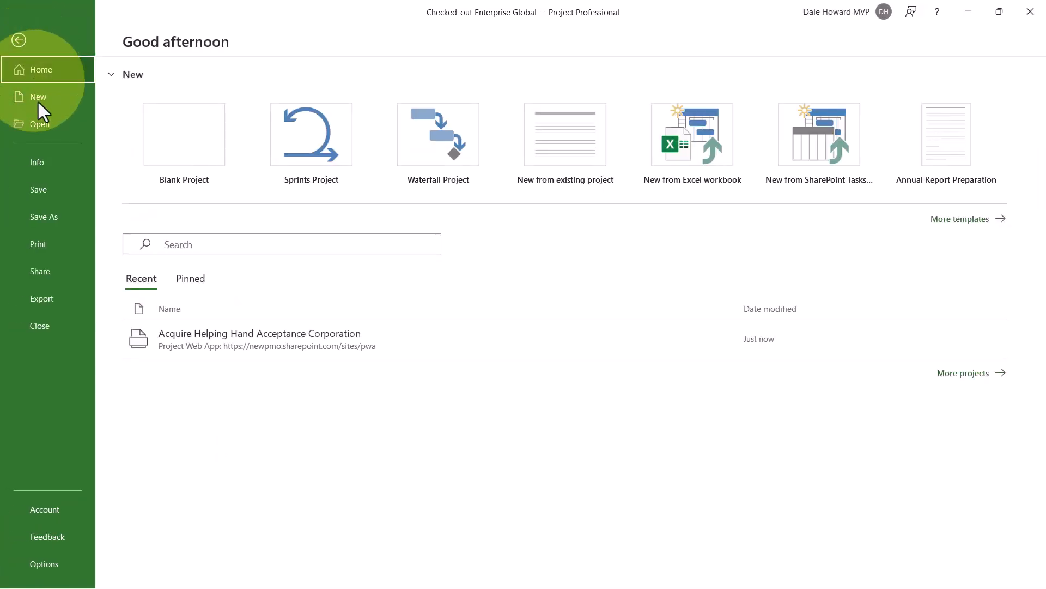
left_click(39, 163)
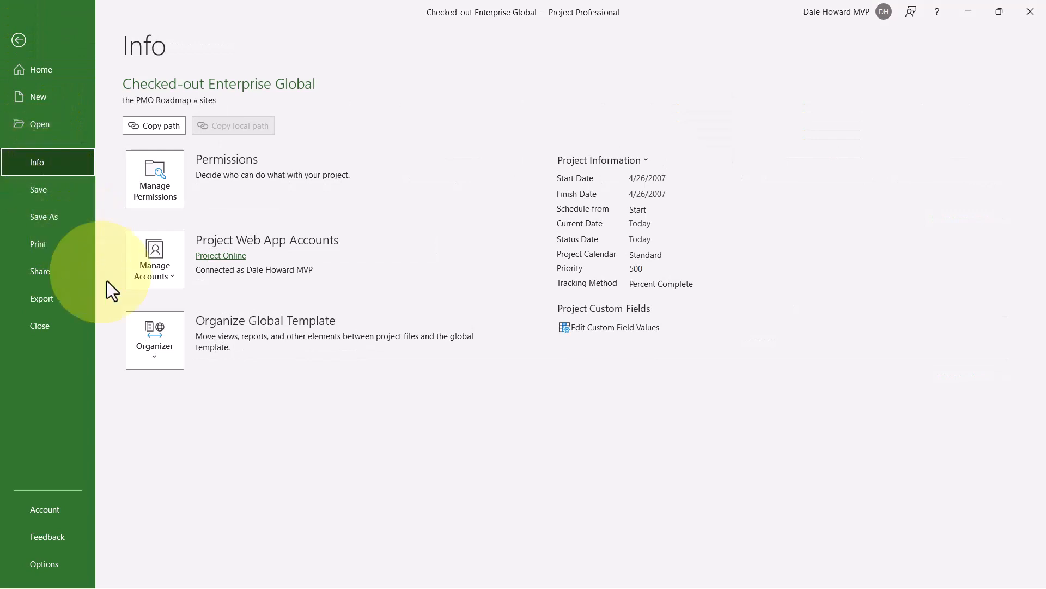
left_click(161, 346)
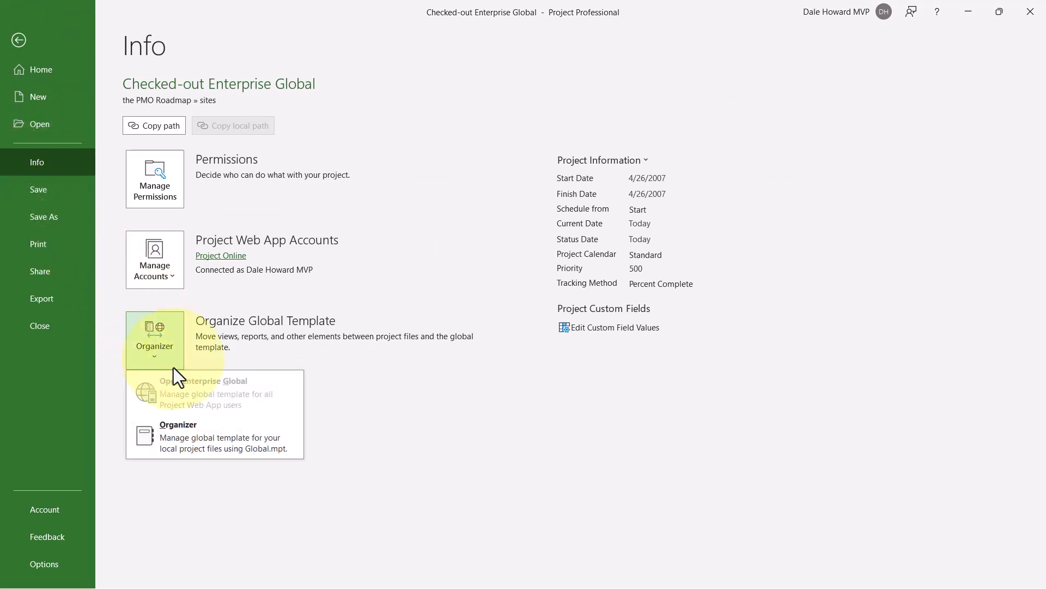
left_click(213, 439)
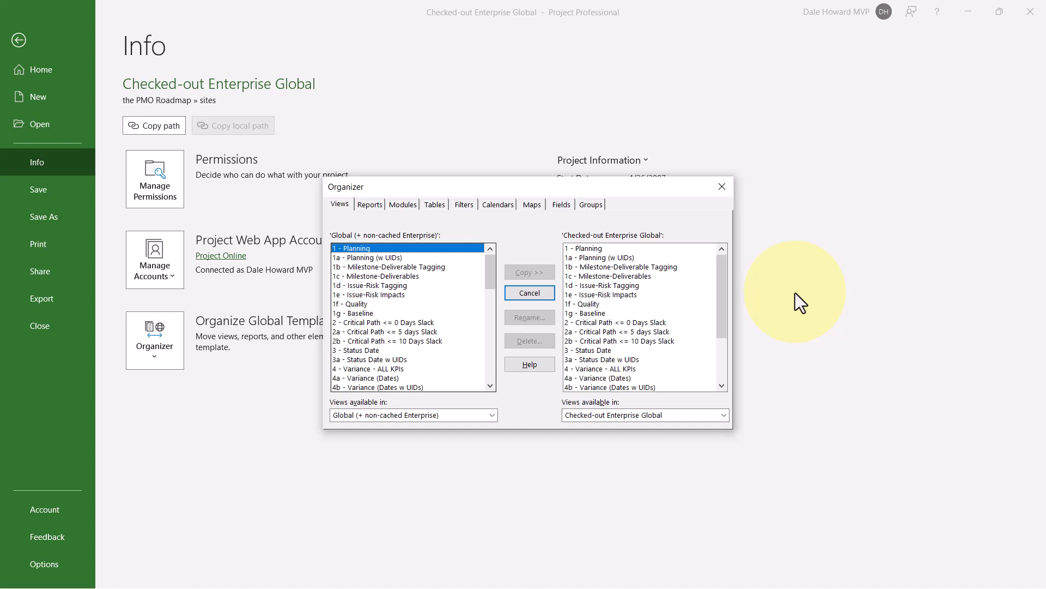
left_click(595, 248)
left_click_drag(595, 247, 616, 360)
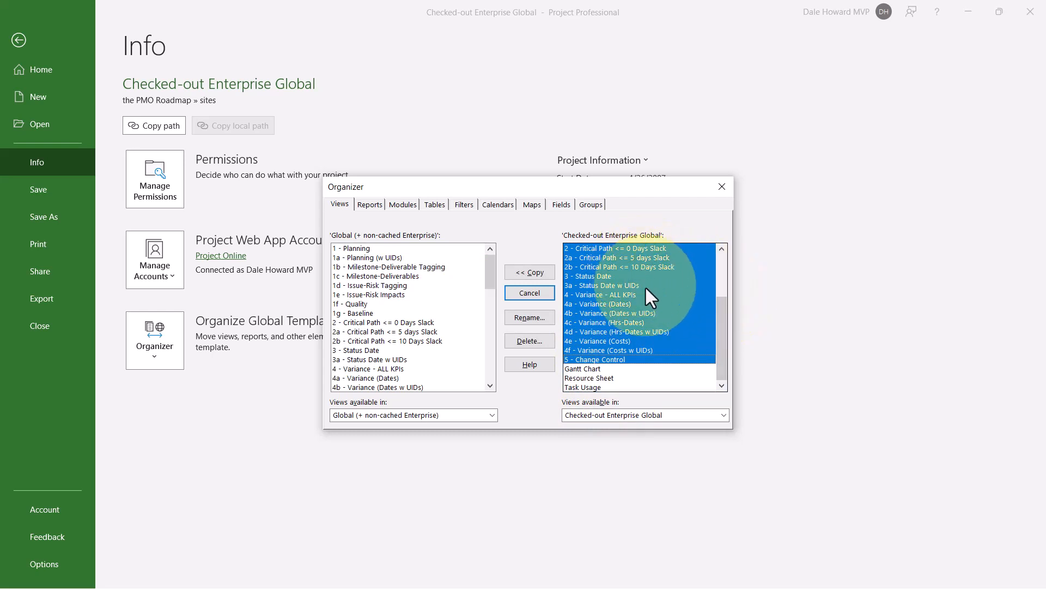
left_click(602, 367)
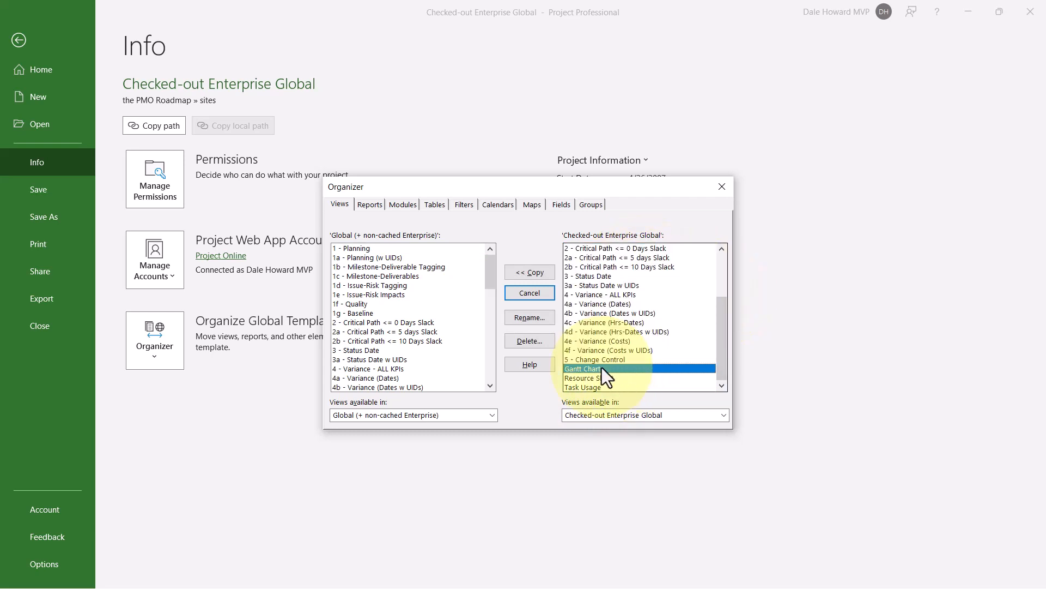
left_click_drag(602, 372, 601, 389)
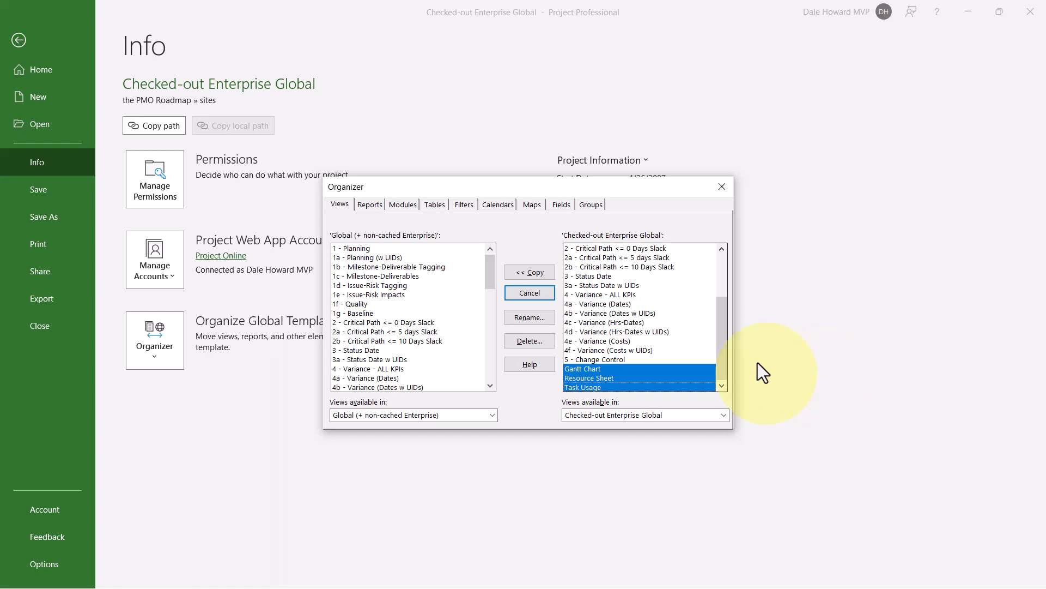
left_click(530, 294)
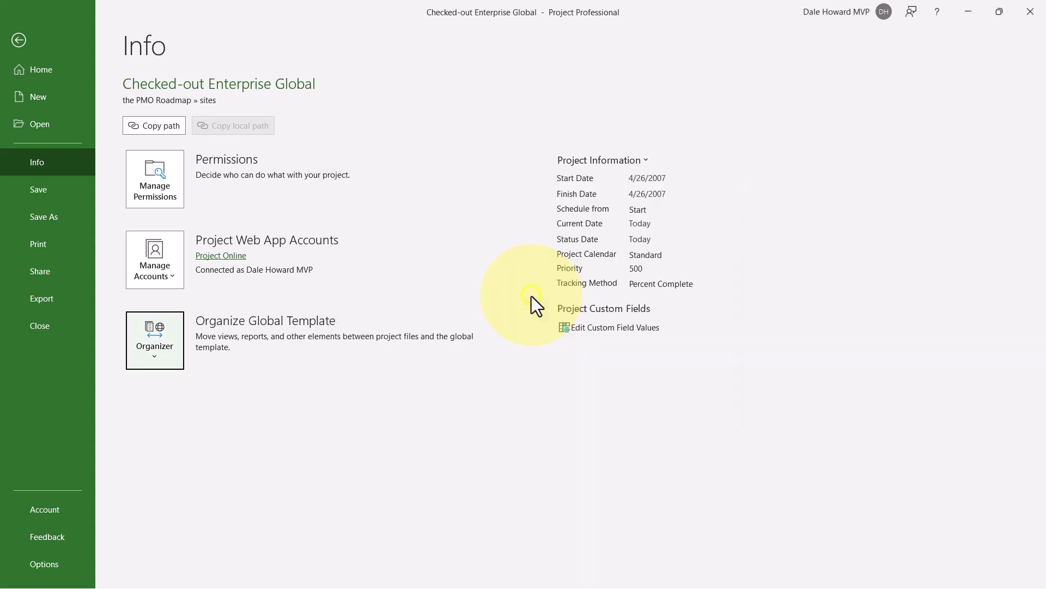
left_click(18, 40)
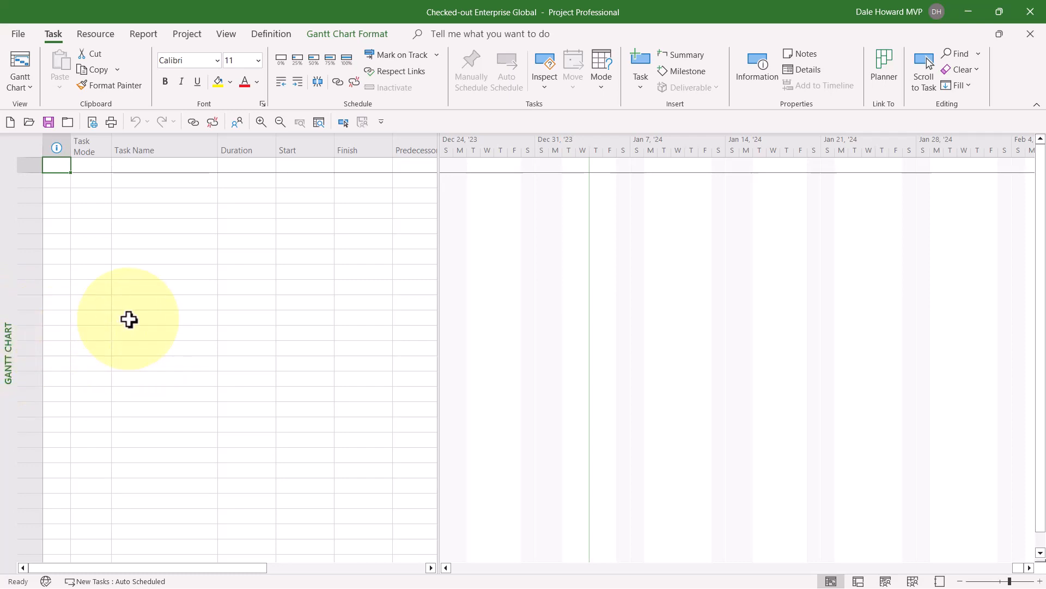
Step: Switch the checked-out Enterprise Global from the Gantt Chart to the custom 1 - Planning view
left_click(23, 92)
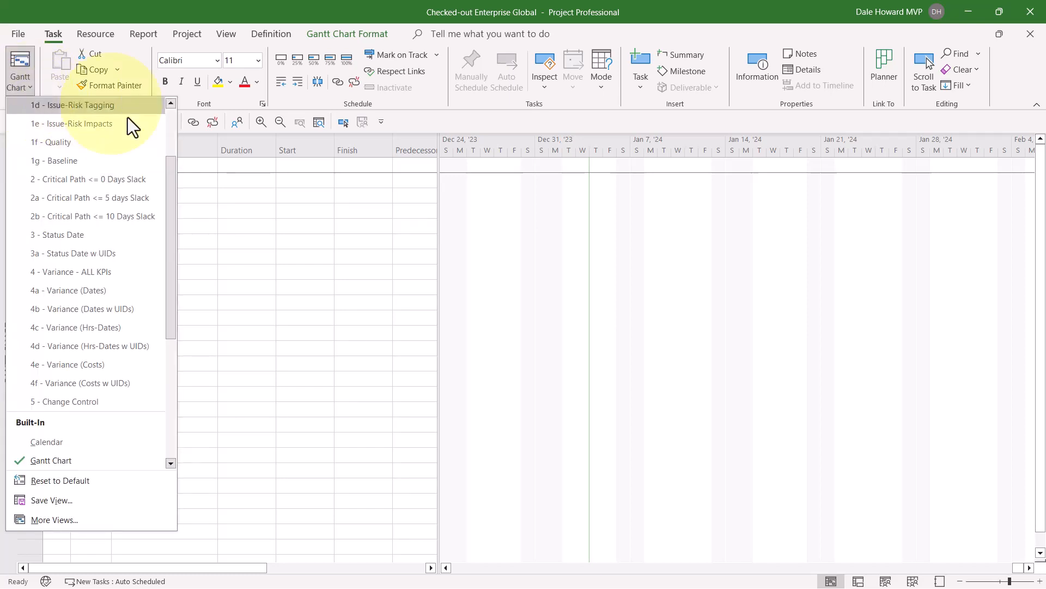
left_click_drag(167, 176, 167, 113)
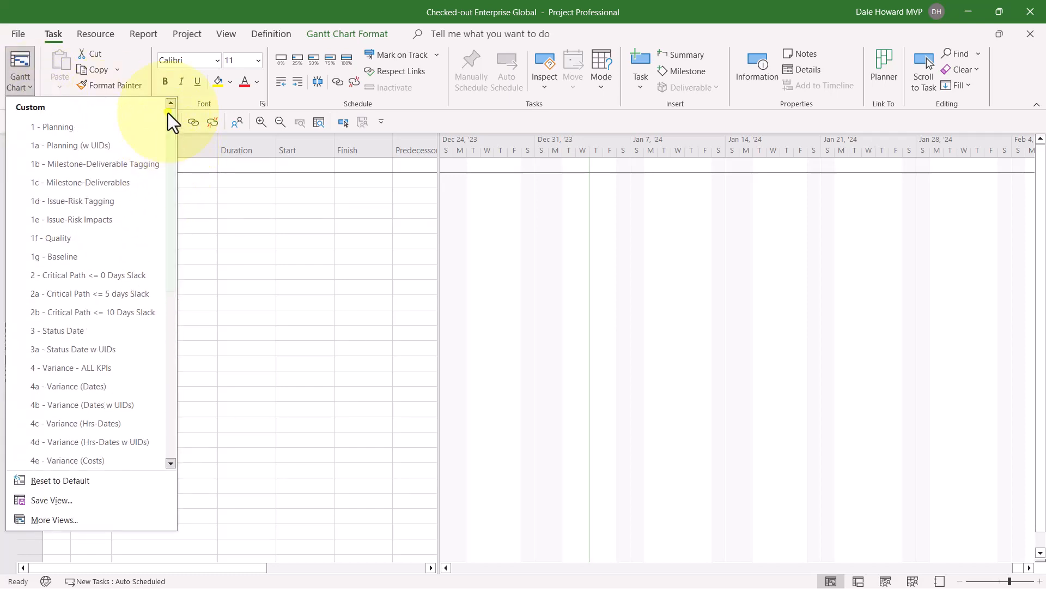
left_click(75, 127)
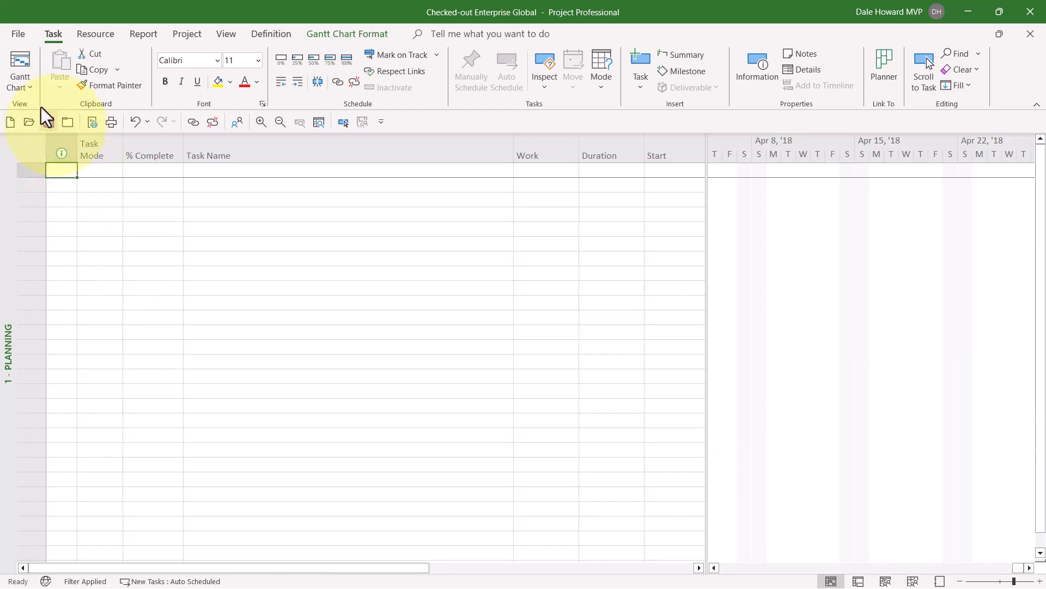
Step: Delete the Gantt Chart, Resource Sheet and Task Usage views from the checked-out Enterprise Global using the Organizer
left_click(16, 39)
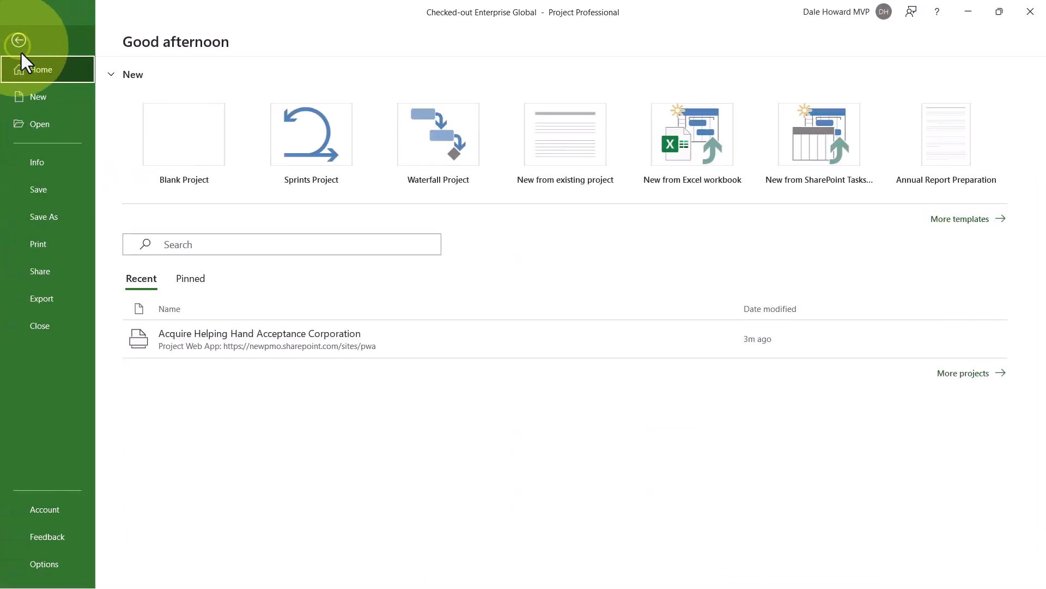
left_click(49, 166)
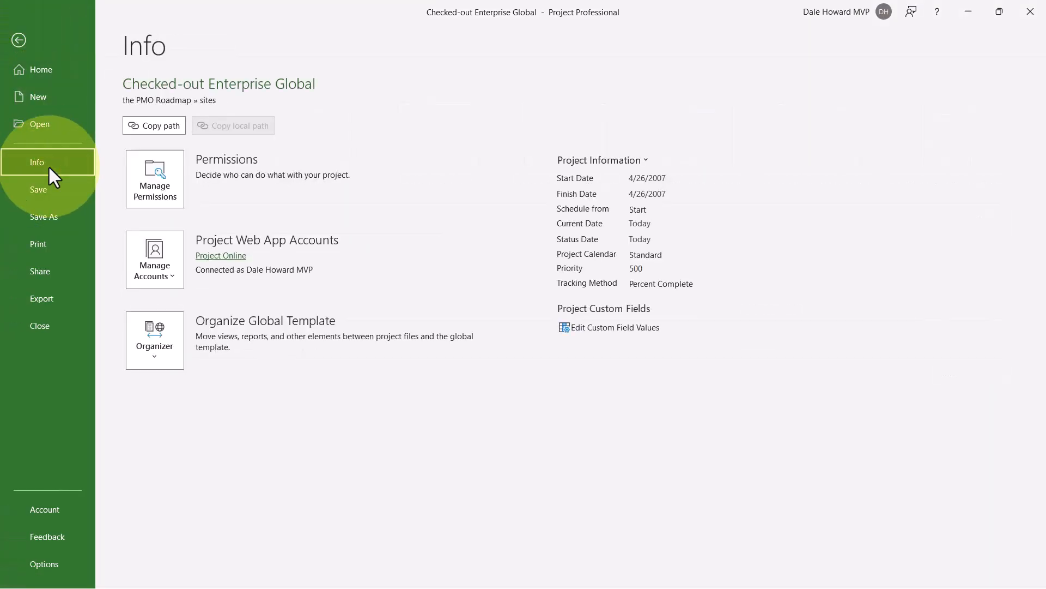
left_click(155, 347)
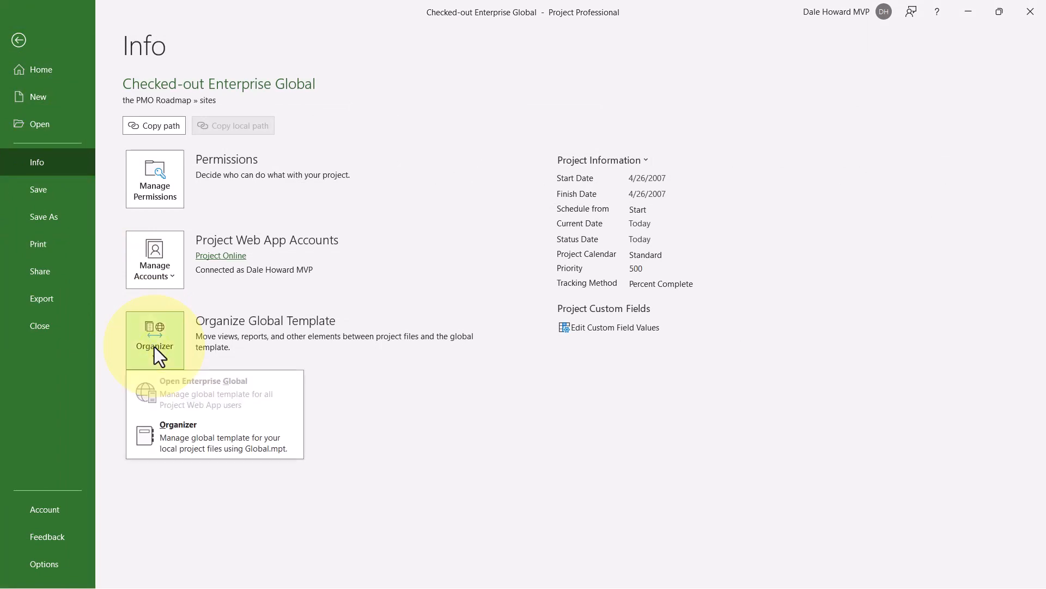
left_click(190, 431)
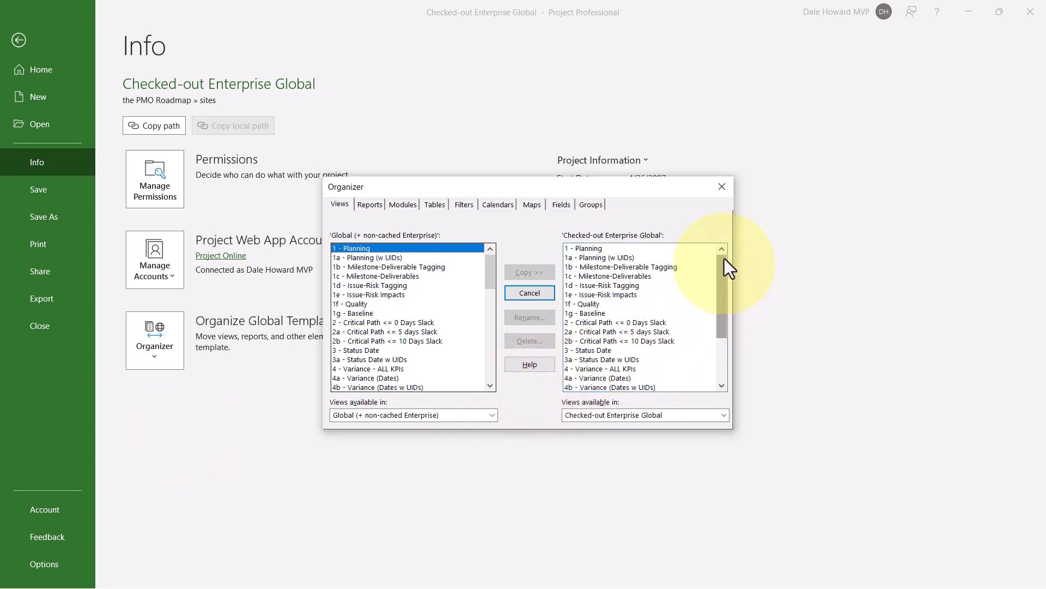
left_click_drag(724, 262, 725, 308)
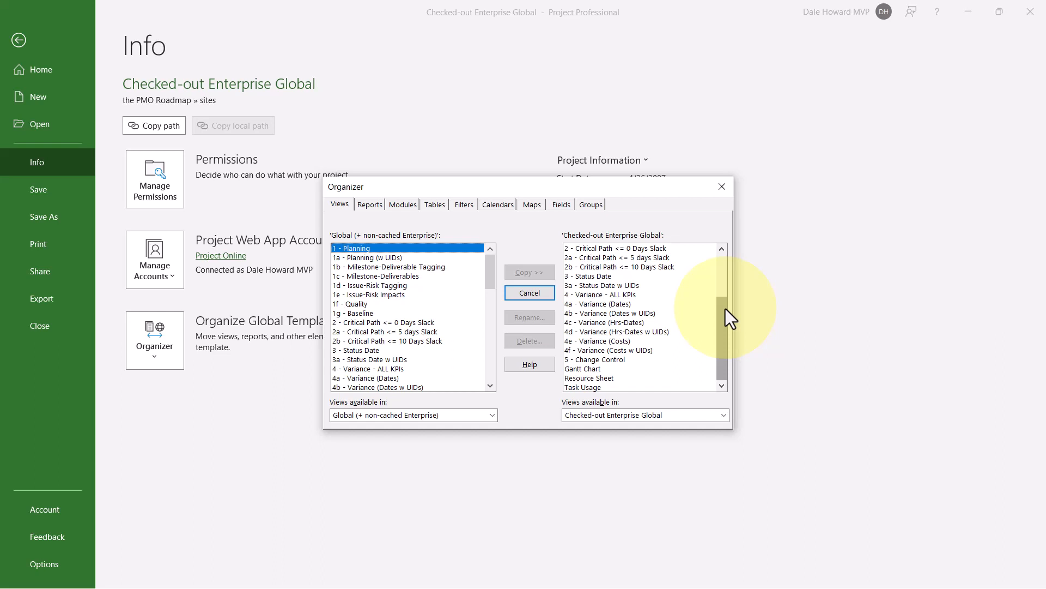
left_click(598, 370)
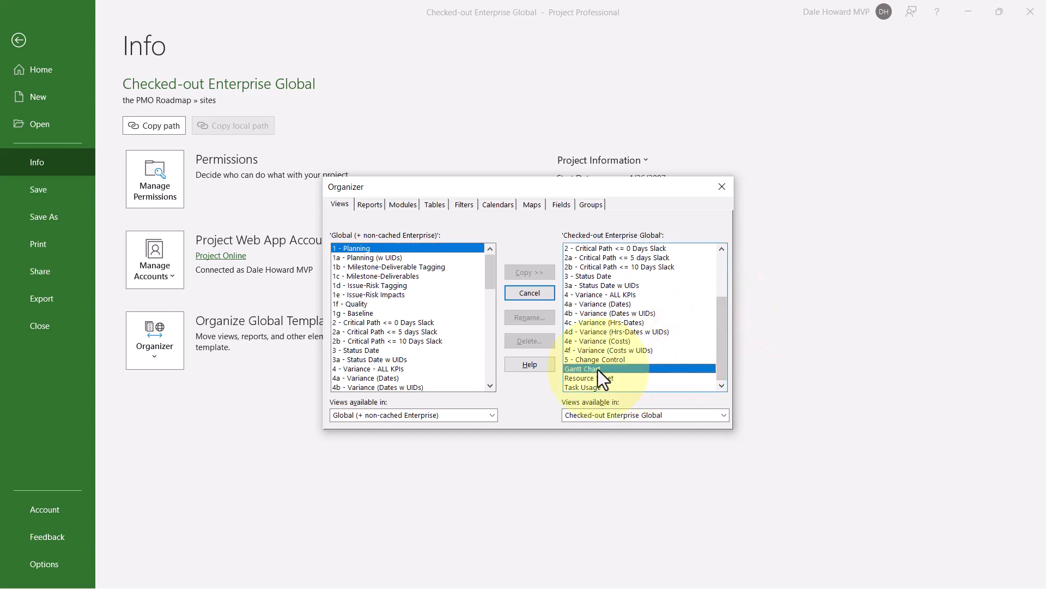
left_click(598, 385, "shift")
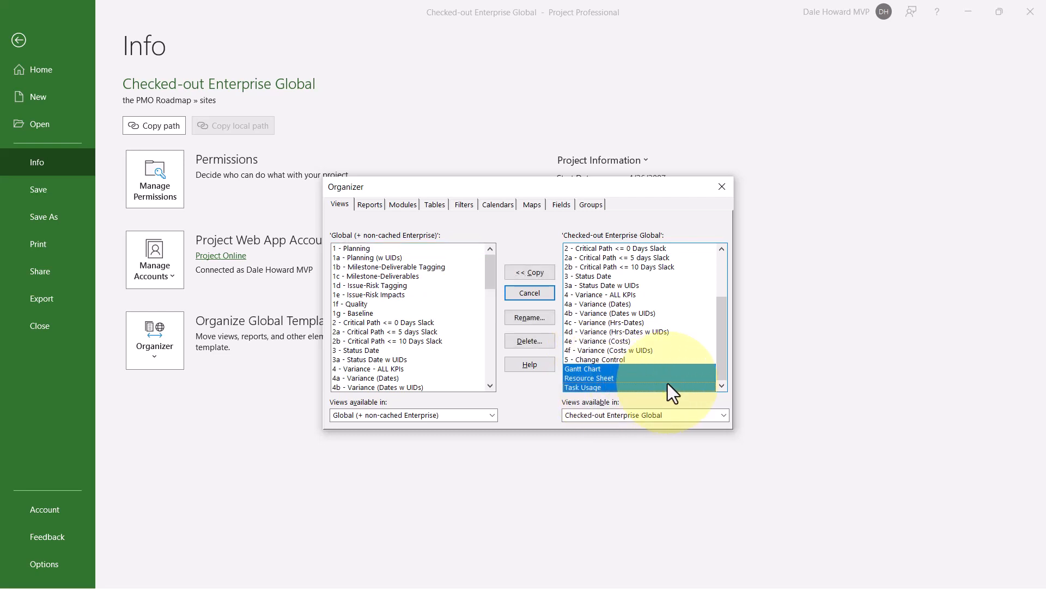
left_click(524, 343)
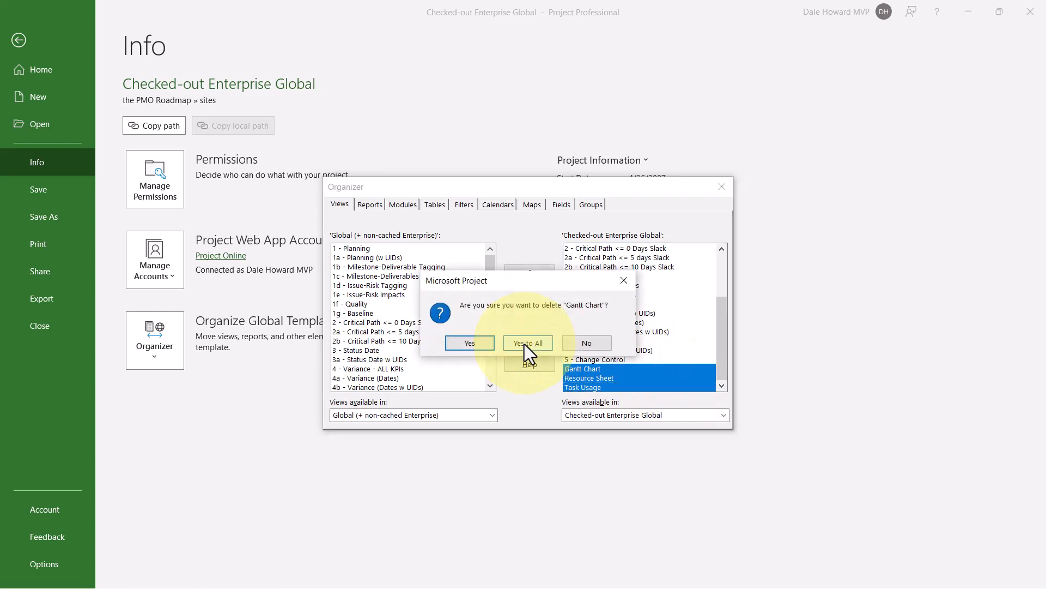
left_click(524, 344)
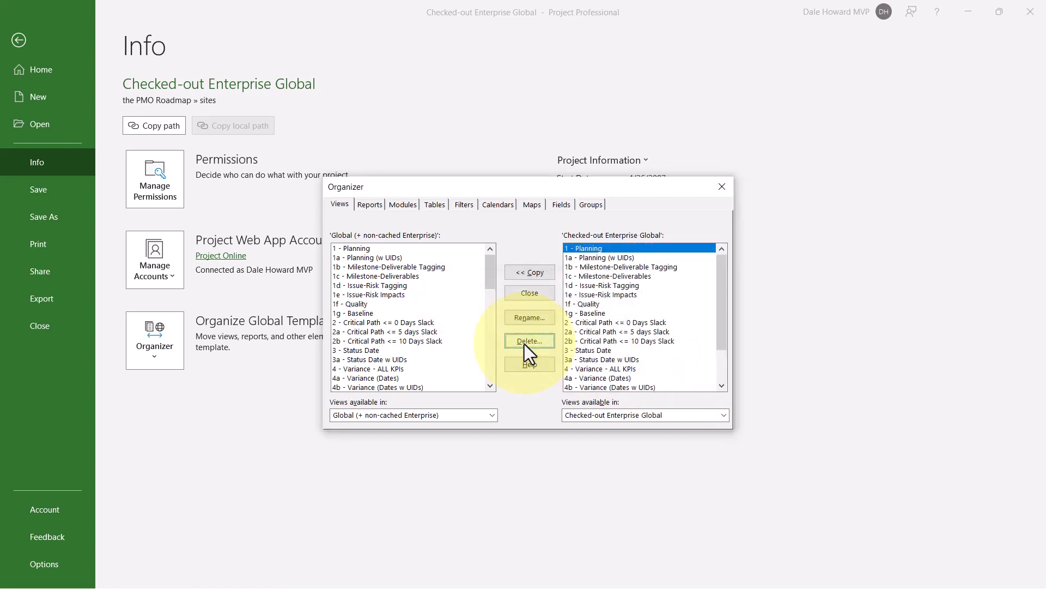
Step: Delete the default Entry task table from the checked-out Enterprise Global in the Organizer
left_click(438, 205)
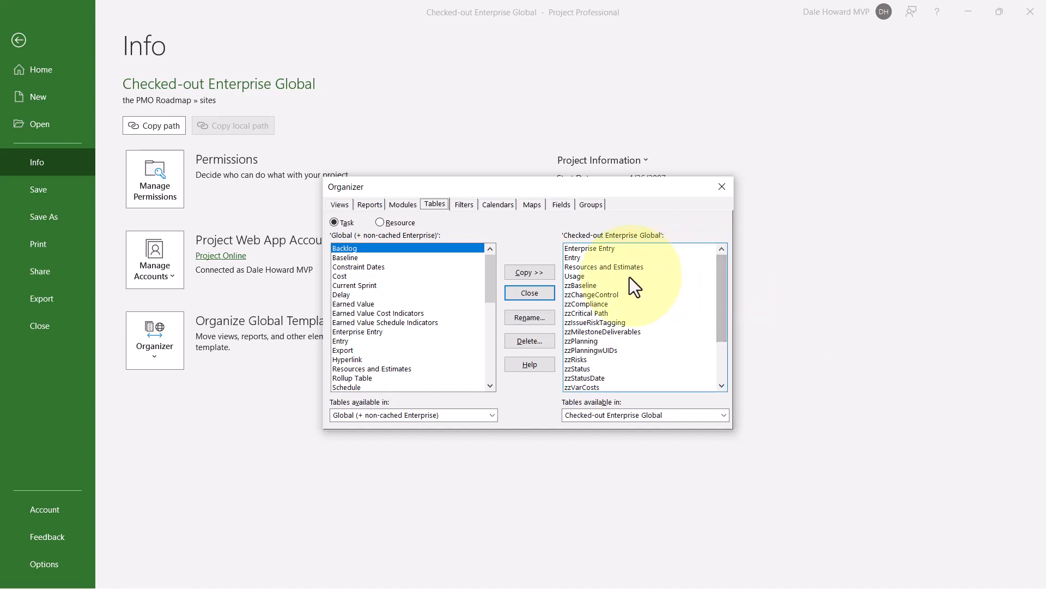
left_click(581, 258)
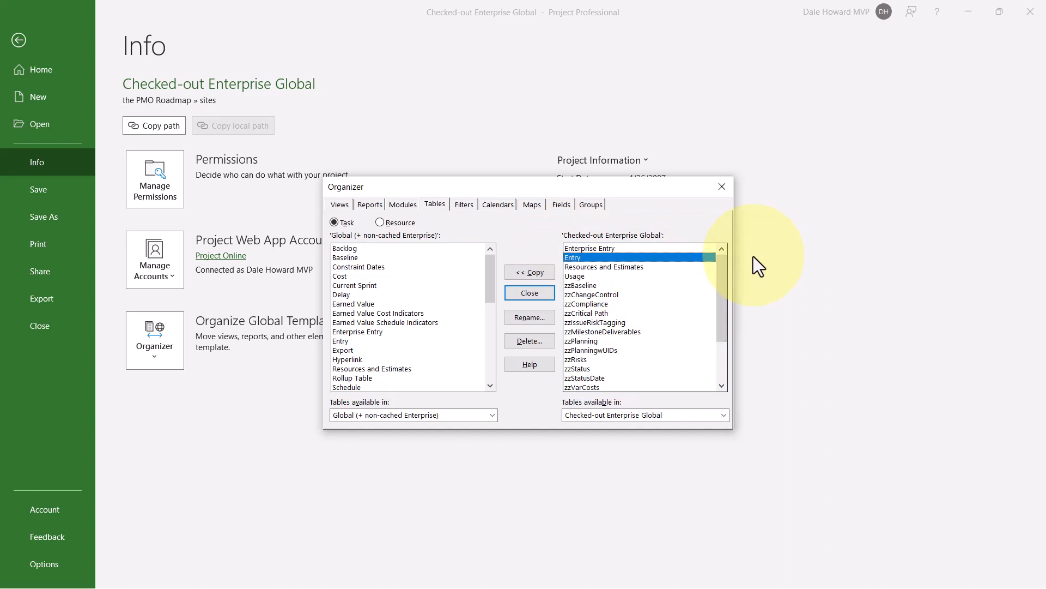
left_click(568, 276)
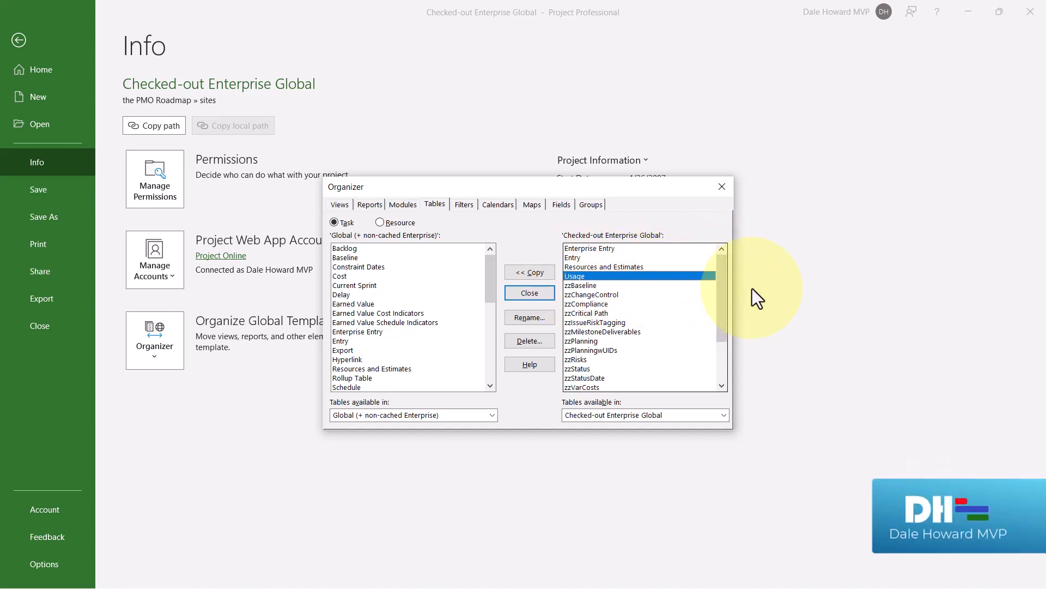
left_click(579, 257)
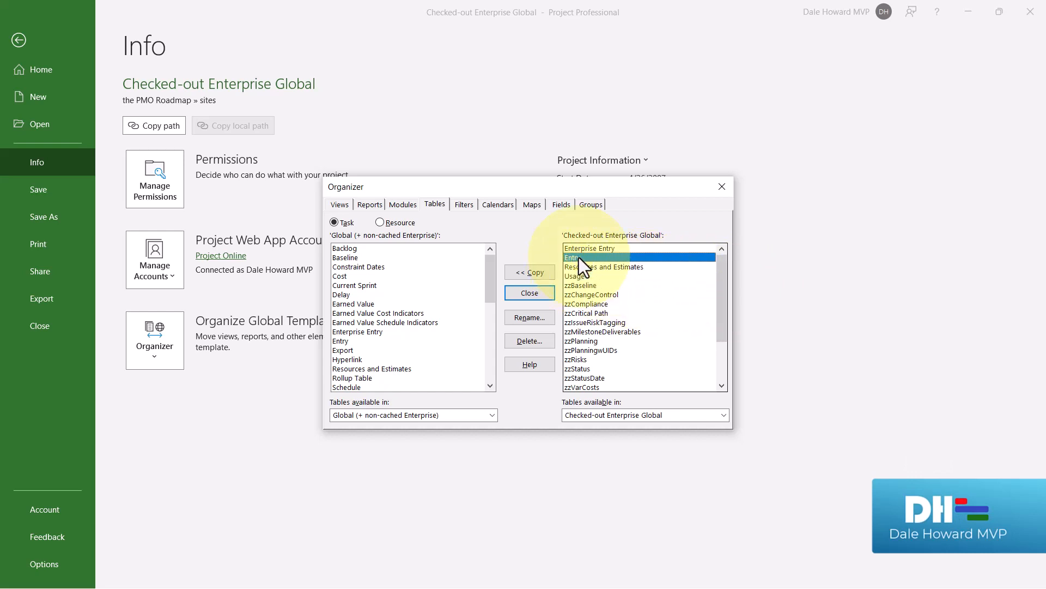
left_click(546, 340)
left_click(501, 344)
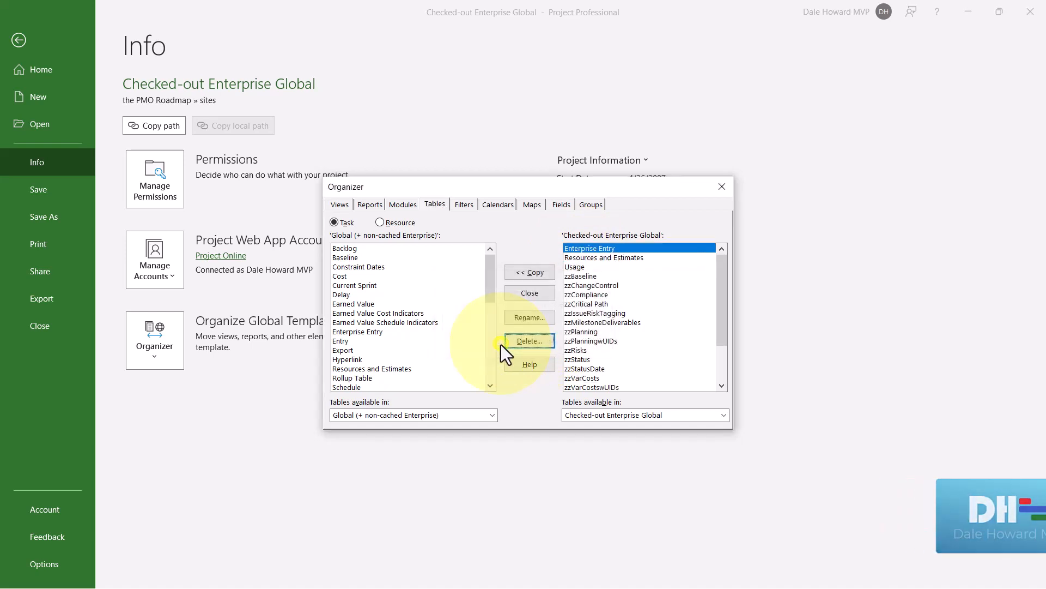
Step: Delete the default Usage task table from the checked-out Enterprise Global in the Organizer
left_click(586, 267)
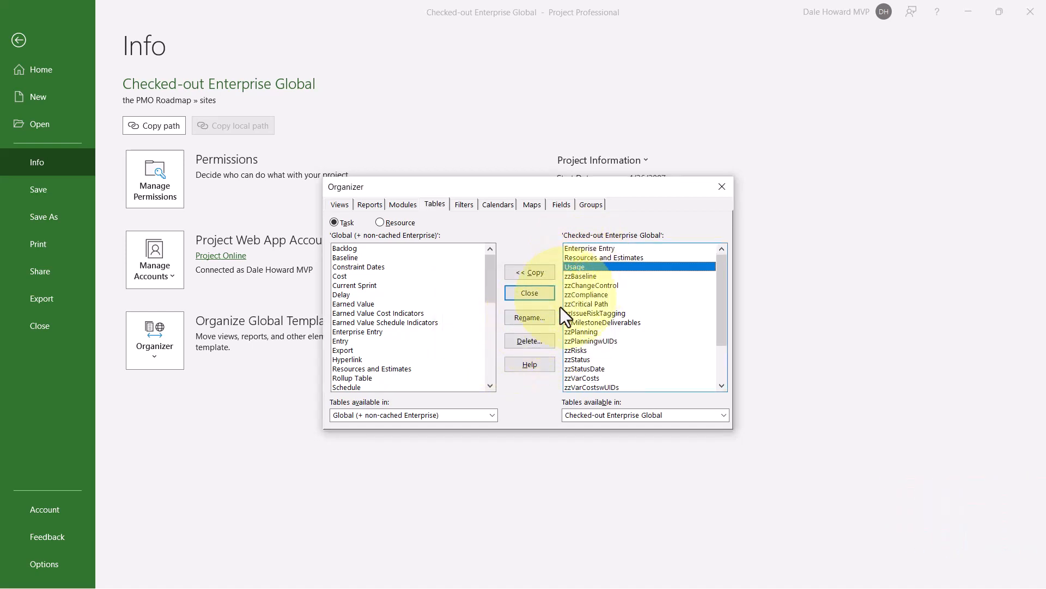
left_click(538, 340)
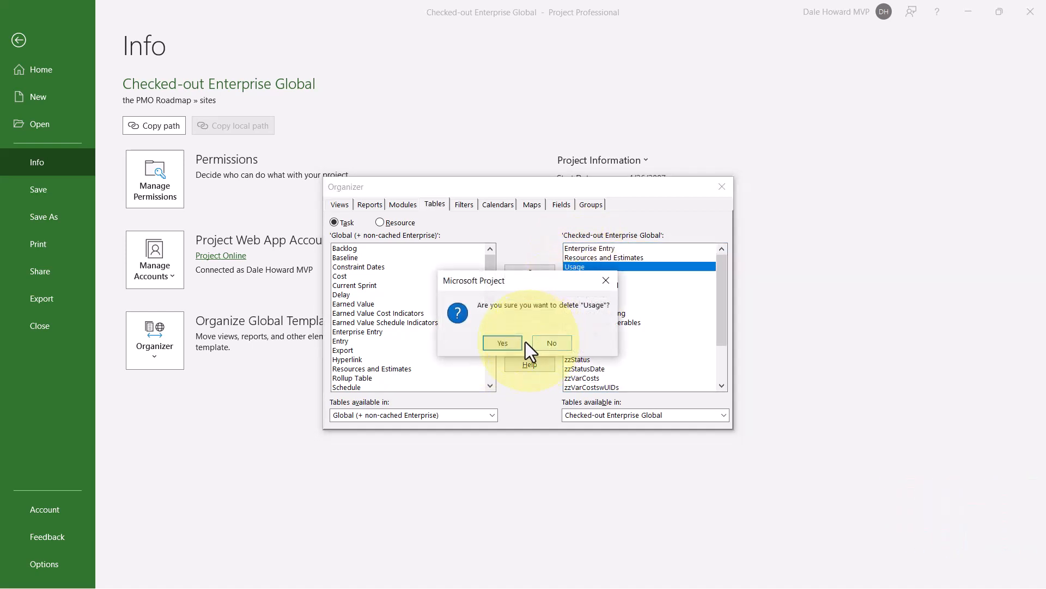
left_click(509, 343)
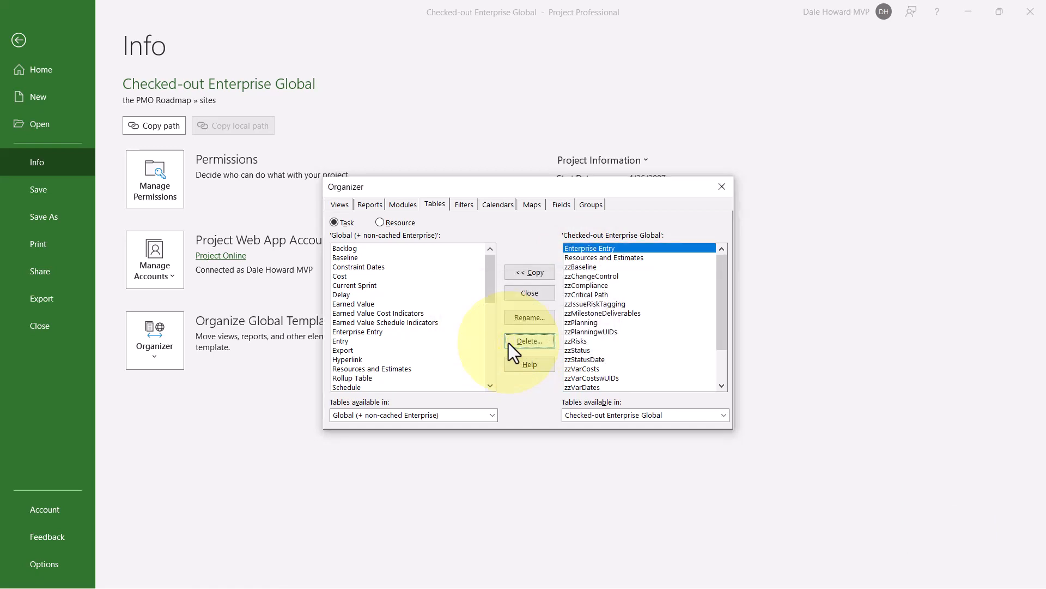
Step: Delete the default Entry resource table from the checked-out Enterprise Global and close the Organizer
left_click(379, 222)
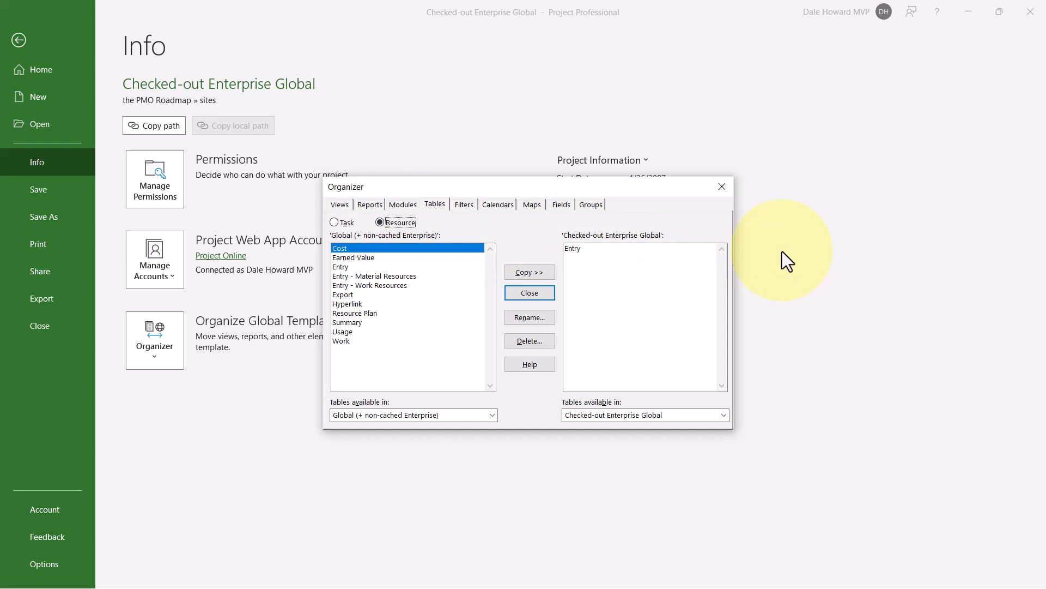
left_click(576, 248)
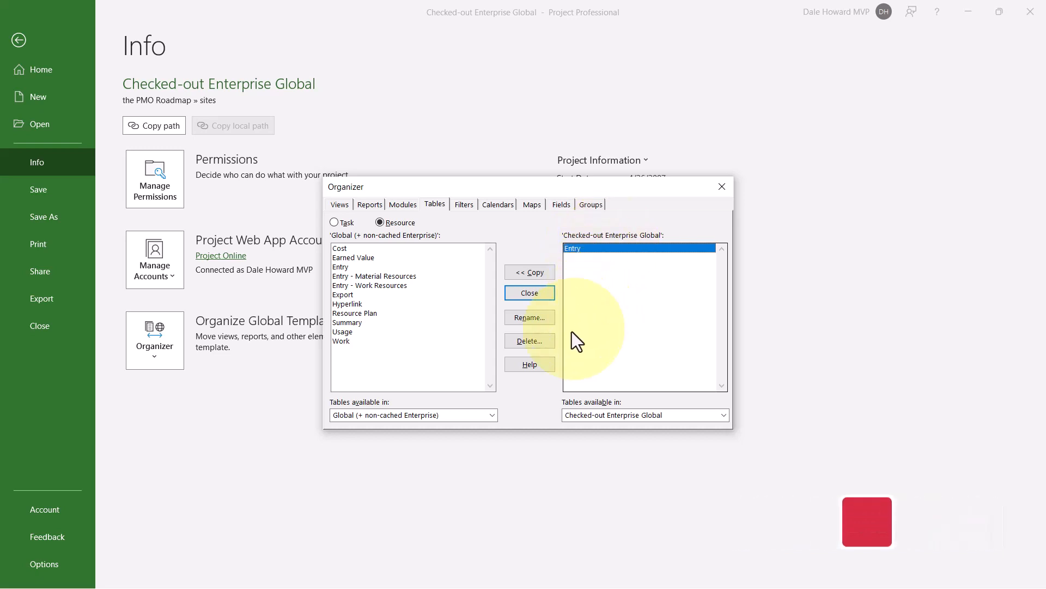
left_click(538, 343)
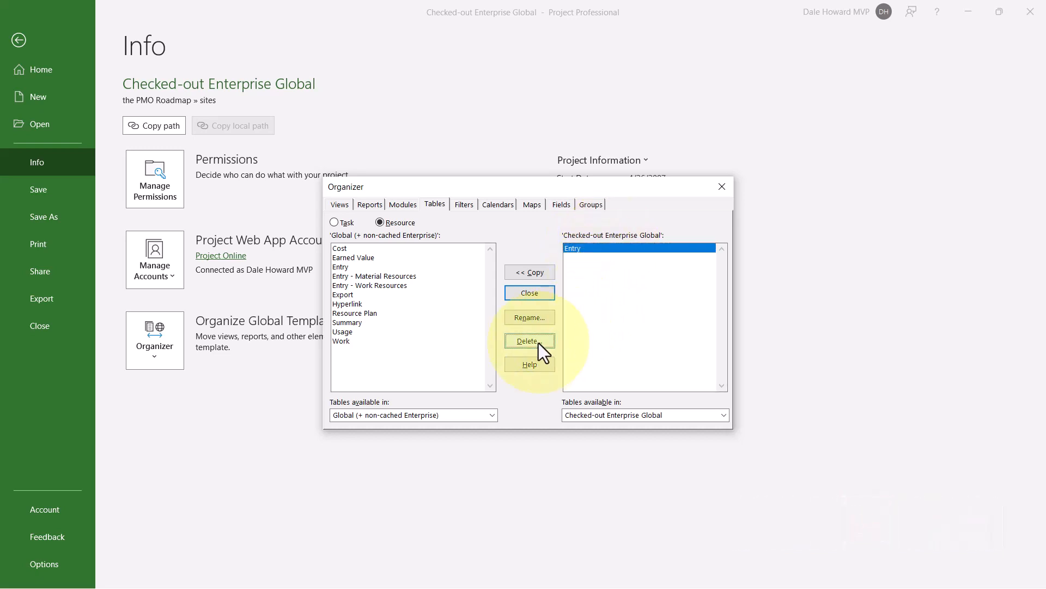
left_click(499, 345)
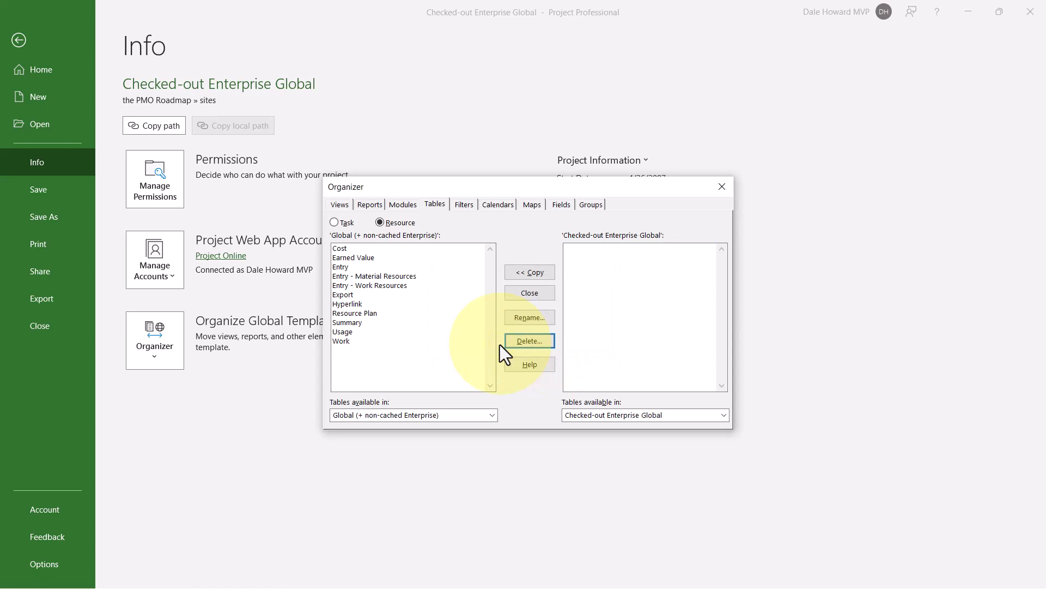
left_click(533, 296)
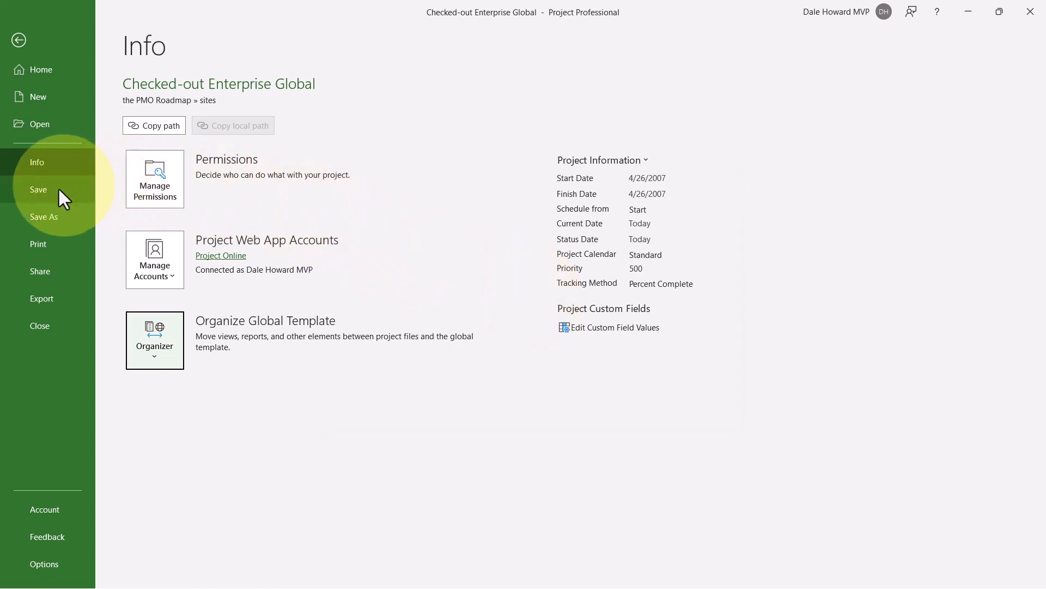
Step: Save the checked-out Enterprise Global, then close it and check it in
left_click(41, 191)
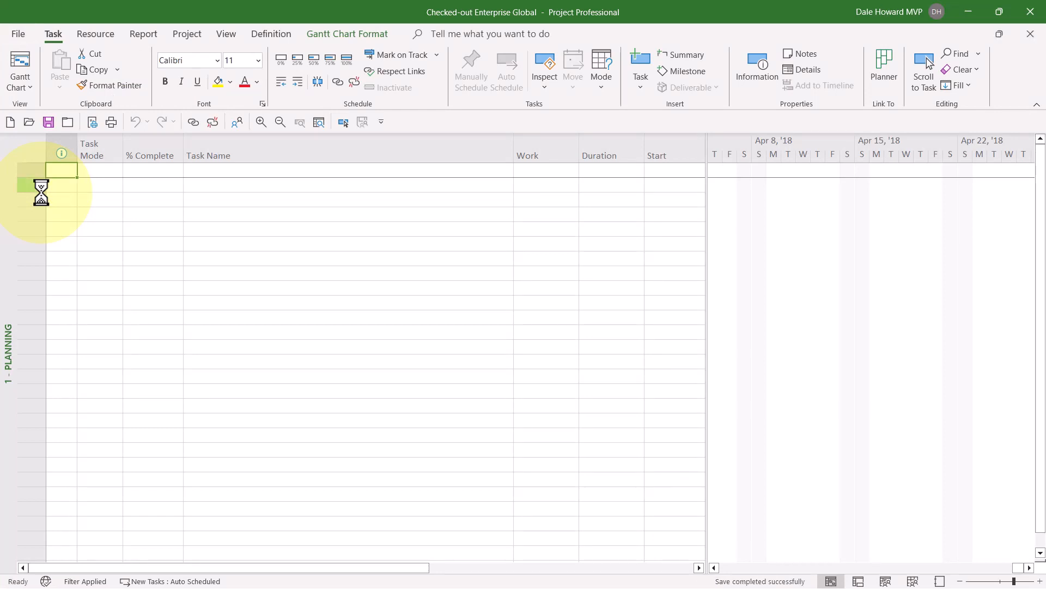
left_click(72, 121)
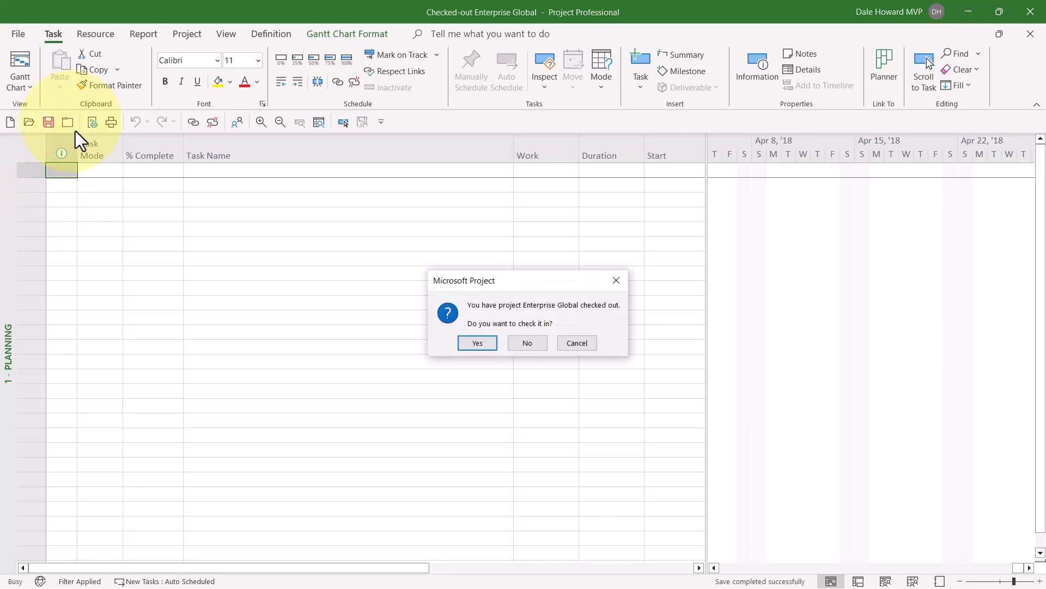
left_click(486, 344)
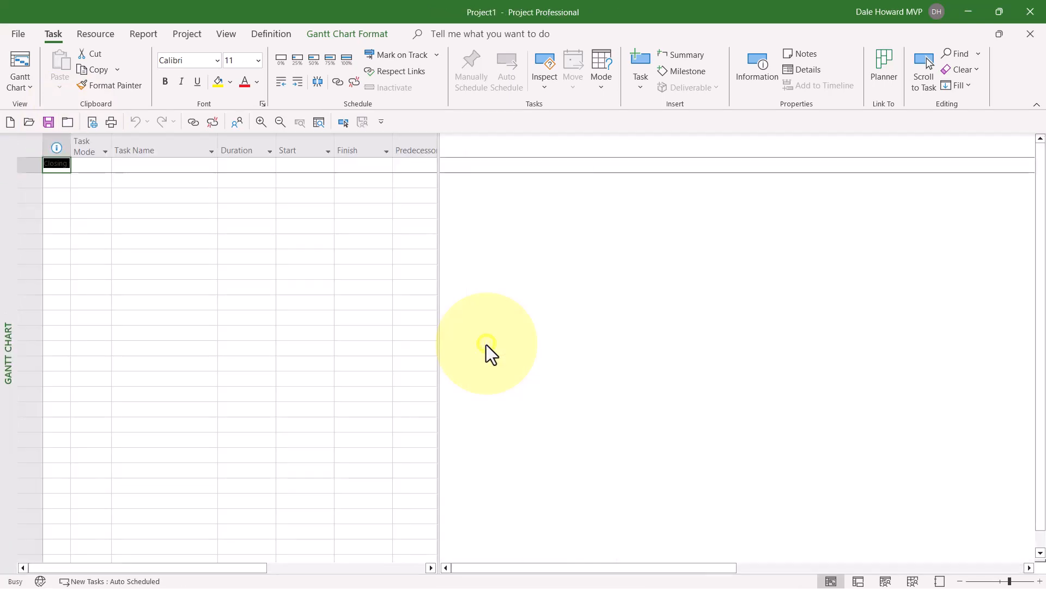